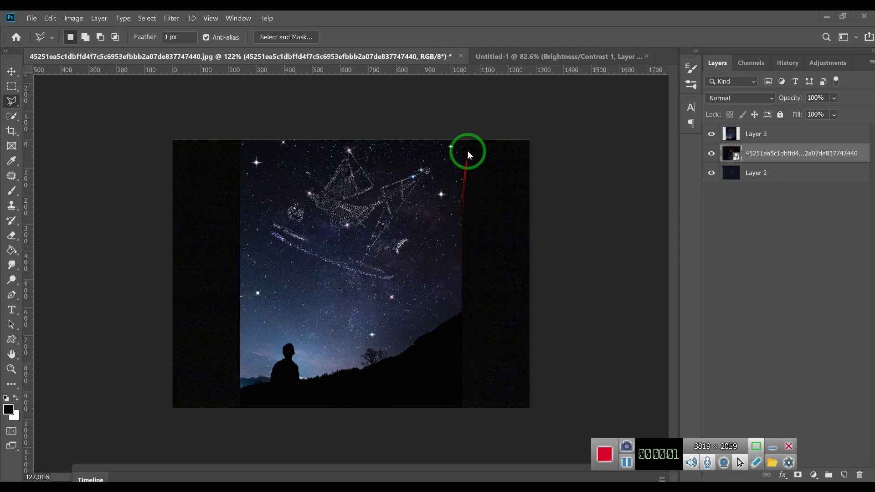
mouse_move(250, 232)
left_mouse_down()
mouse_move(257, 305)
mouse_move(249, 361)
left_mouse_up()
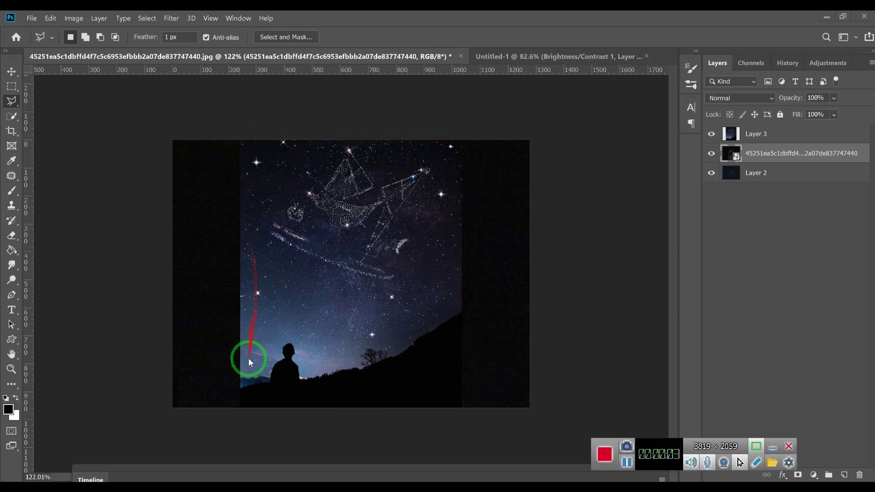
left_click_drag(254, 404, 476, 419)
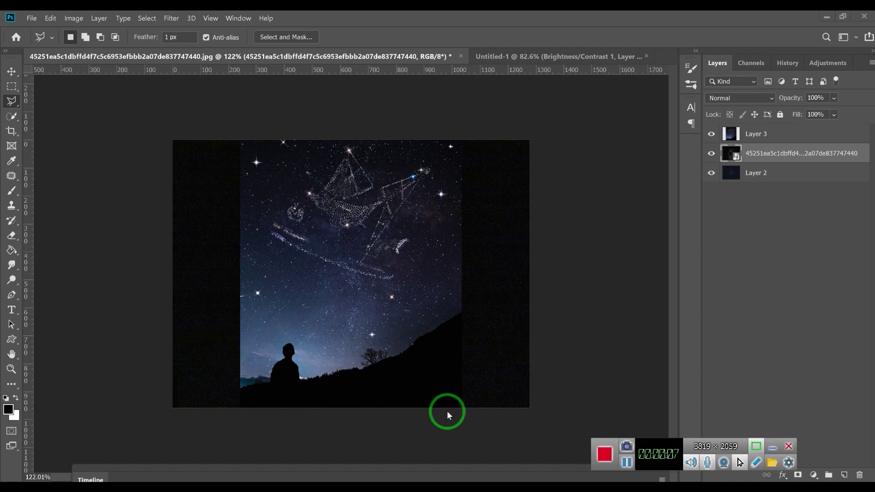
mouse_move(447, 411)
left_mouse_down()
mouse_move(389, 261)
mouse_move(412, 254)
mouse_move(404, 274)
left_mouse_up()
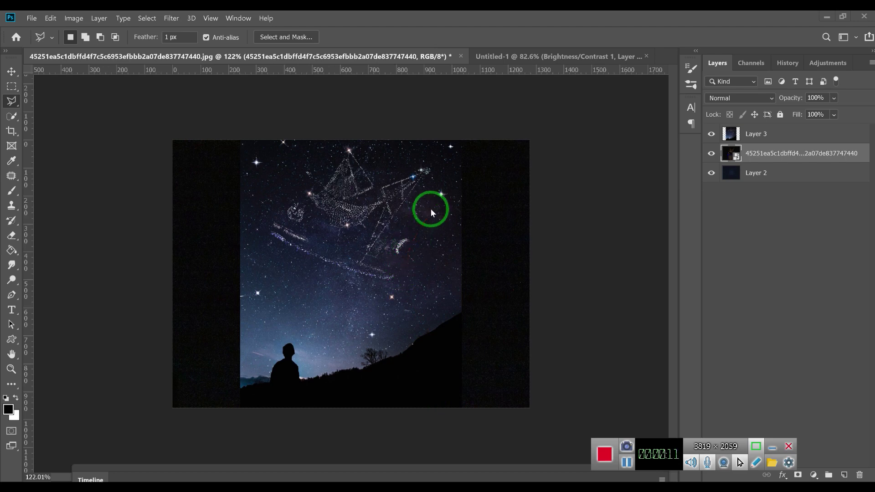
mouse_move(430, 209)
left_mouse_down()
mouse_move(429, 190)
mouse_move(443, 164)
mouse_move(313, 162)
mouse_move(300, 172)
mouse_move(289, 222)
mouse_move(310, 249)
mouse_move(402, 268)
left_mouse_up()
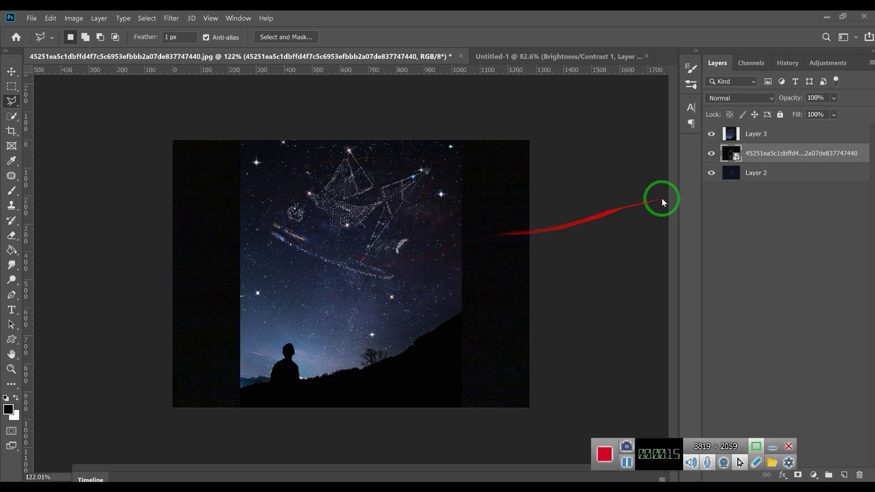
mouse_move(716, 142)
left_mouse_down()
mouse_move(480, 217)
mouse_move(482, 239)
mouse_move(369, 380)
mouse_move(257, 346)
mouse_move(291, 218)
mouse_move(329, 171)
mouse_move(410, 188)
mouse_move(428, 315)
mouse_move(389, 367)
left_mouse_up()
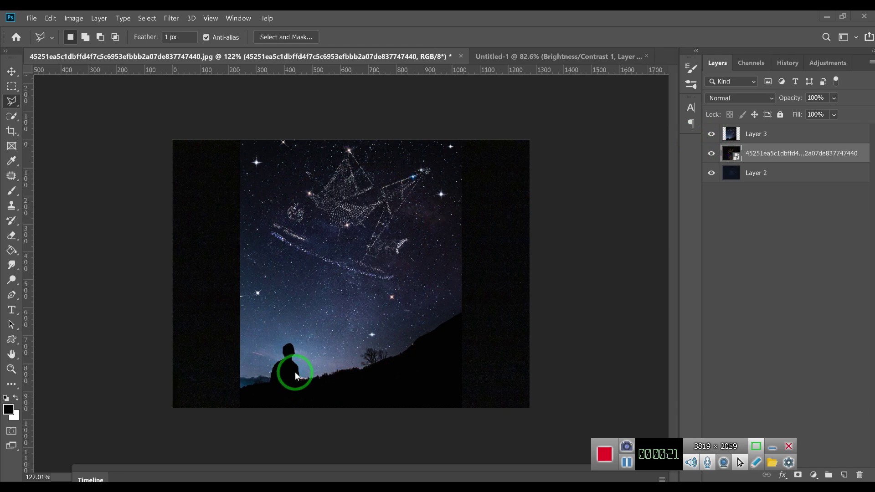
mouse_move(295, 377)
left_mouse_down()
mouse_move(323, 361)
mouse_move(284, 381)
left_mouse_up()
mouse_move(428, 358)
left_mouse_down()
mouse_move(668, 212)
mouse_move(700, 172)
mouse_move(338, 276)
mouse_move(383, 287)
mouse_move(373, 290)
mouse_move(275, 249)
mouse_move(280, 204)
mouse_move(322, 165)
mouse_move(391, 154)
mouse_move(429, 177)
mouse_move(405, 281)
mouse_move(704, 140)
mouse_move(739, 135)
left_mouse_up()
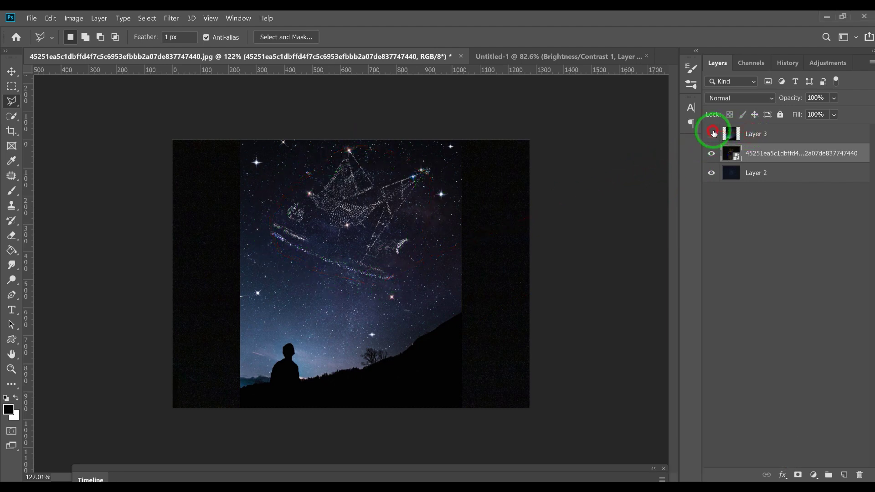
Step: Hide Layer 3 so the illuminated ship layer beneath it is exposed
left_click(711, 134)
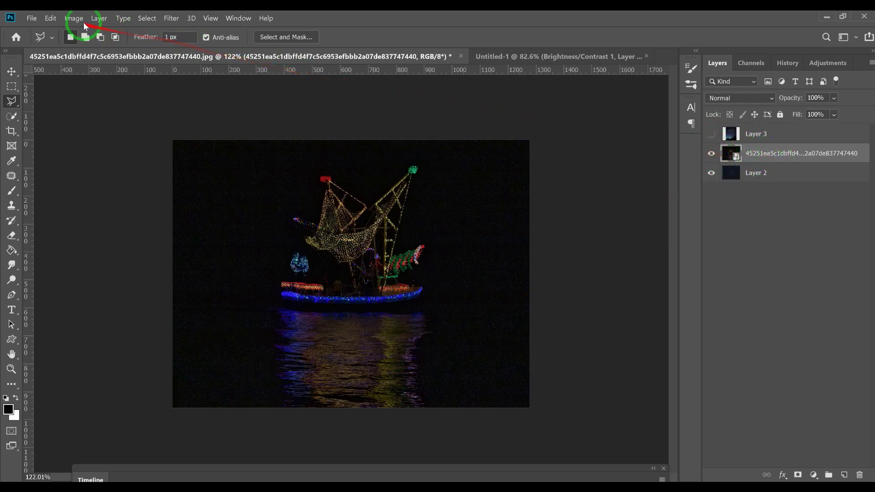
Step: Apply a Black & White adjustment to the ship layer, trying Reds at 300% and setting it back to 40%
left_click(74, 18)
mouse_move(91, 43)
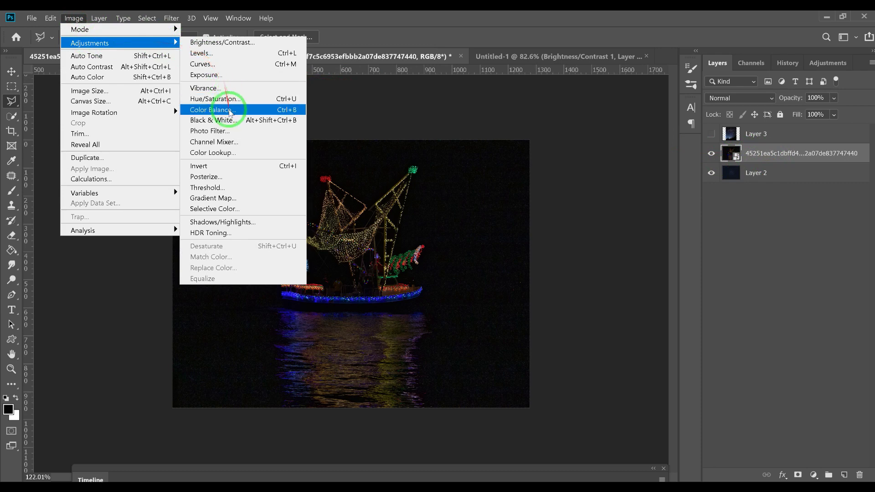
left_click(229, 119)
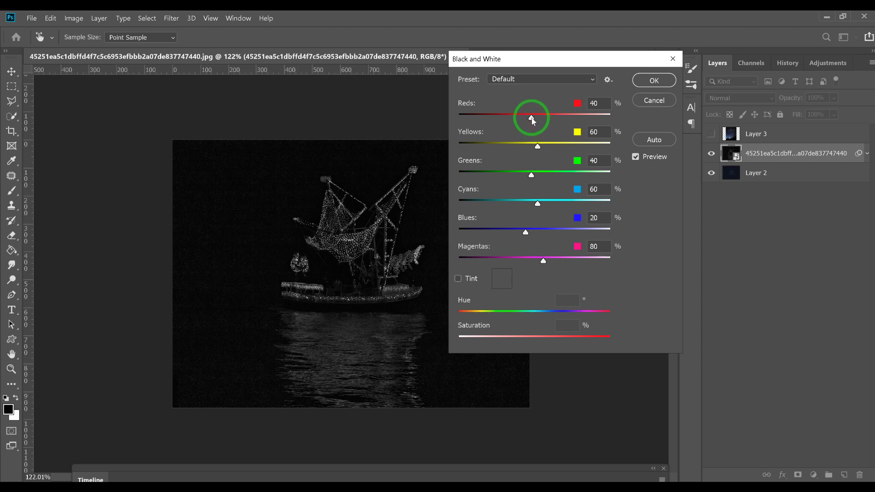
left_click_drag(534, 120, 624, 121)
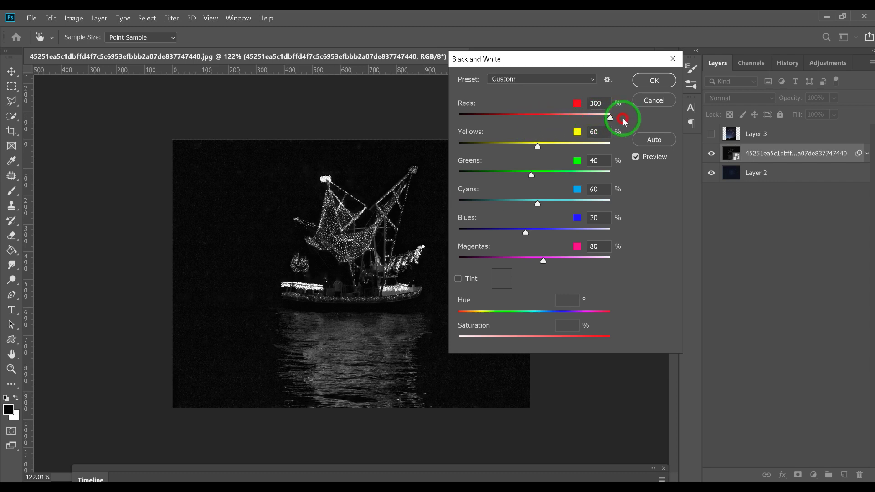
left_click_drag(623, 120, 543, 126)
left_click(603, 101)
type("40")
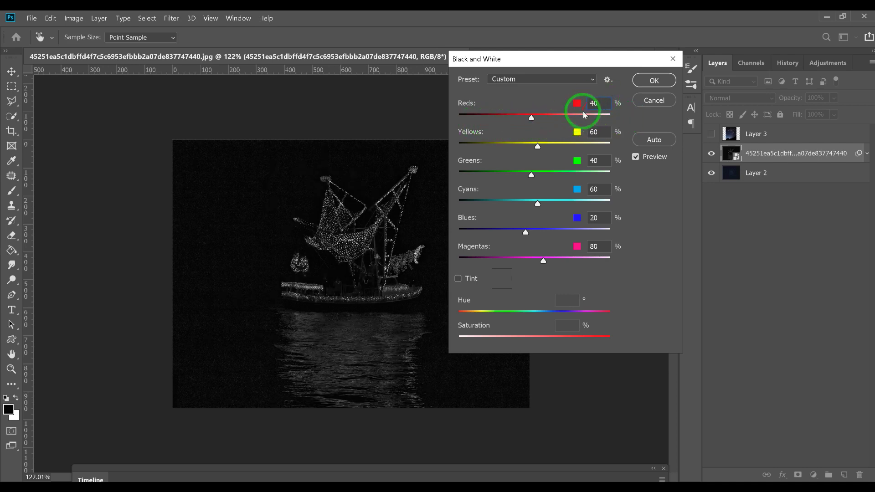
left_click(654, 81)
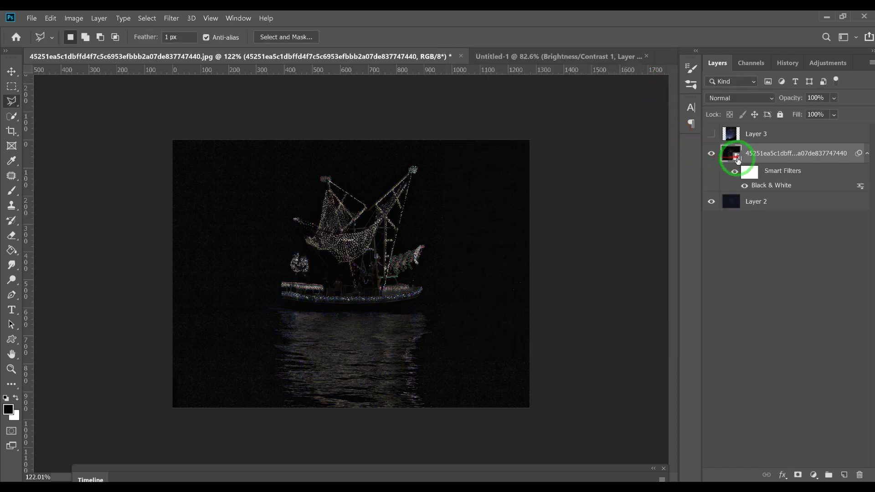
Step: Load the RGB composite channel as a selection and add it as a layer mask on the ship layer
left_click(757, 65)
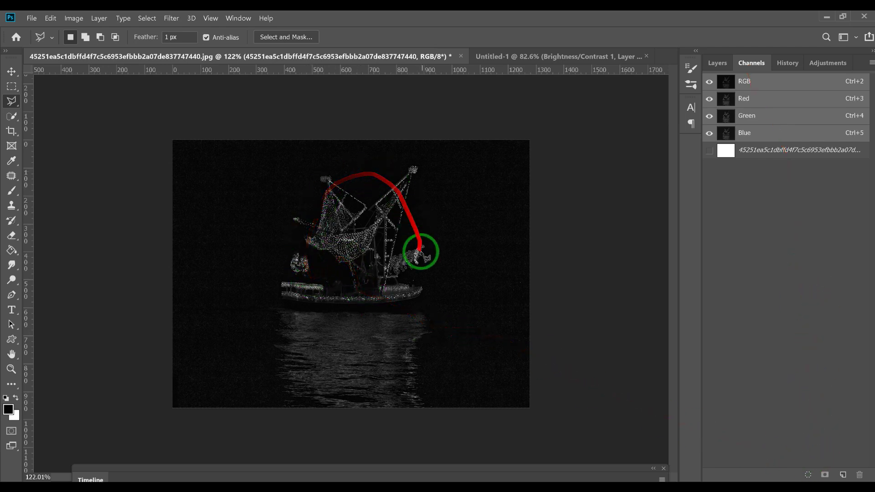
left_click(808, 474)
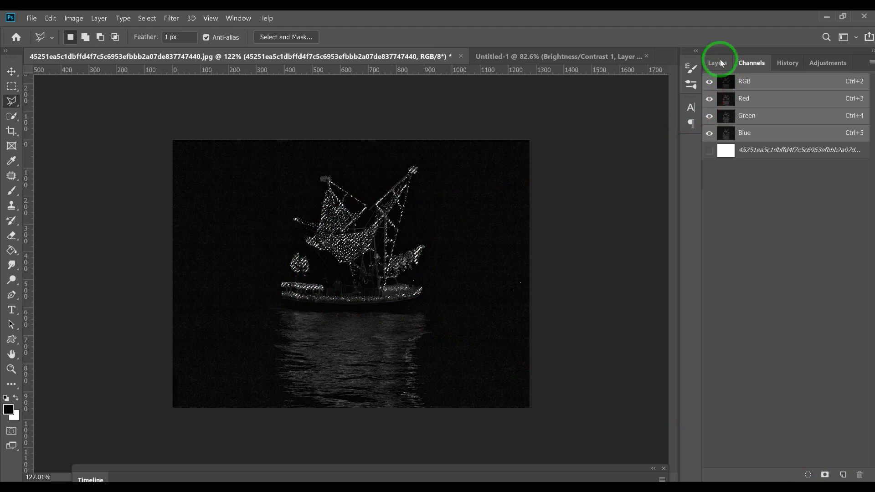
left_click(717, 63)
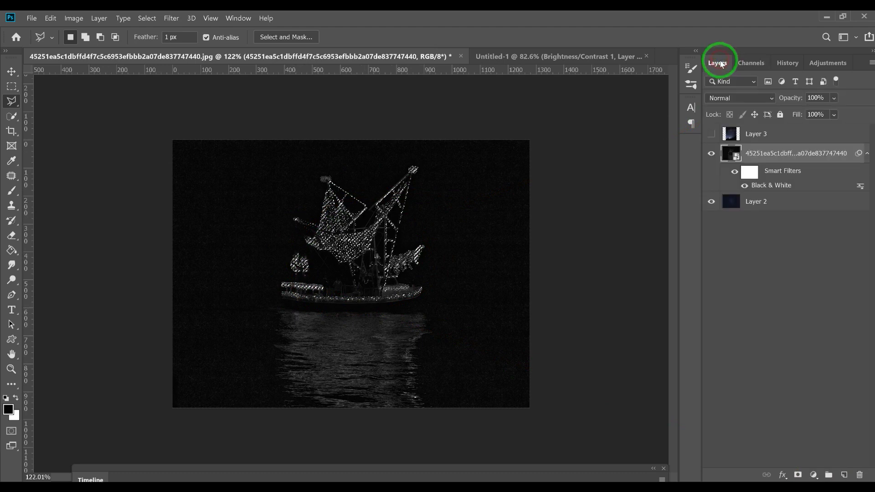
left_click(798, 474)
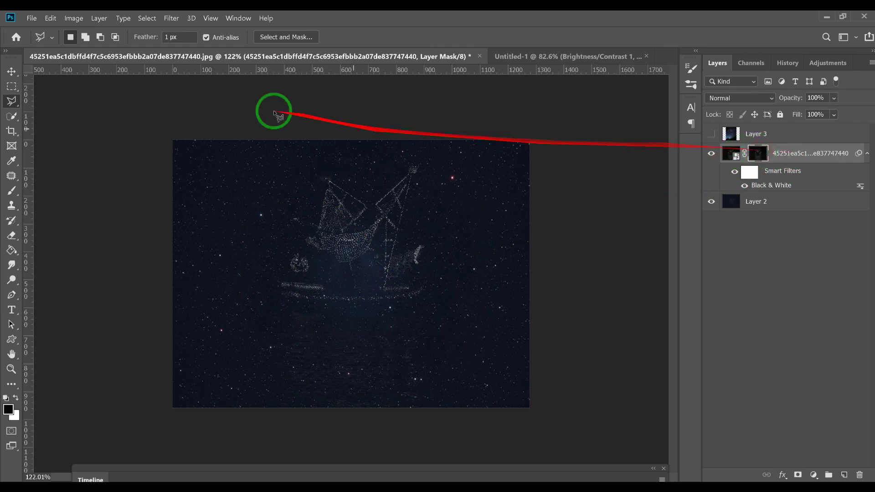
Step: Adjust the ship's layer mask with Levels, setting the input midtone to 1.41 and the input white point to 206
left_click(73, 18)
mouse_move(89, 46)
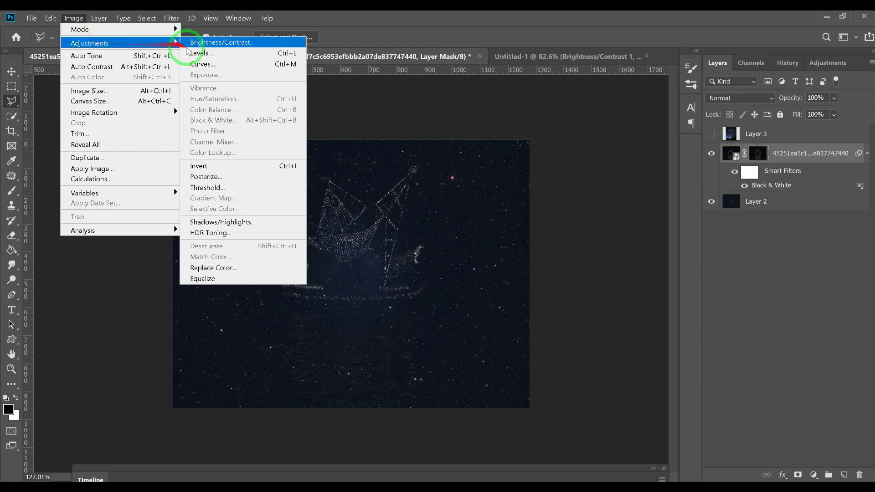
left_click(273, 53)
left_click_drag(788, 223, 760, 222)
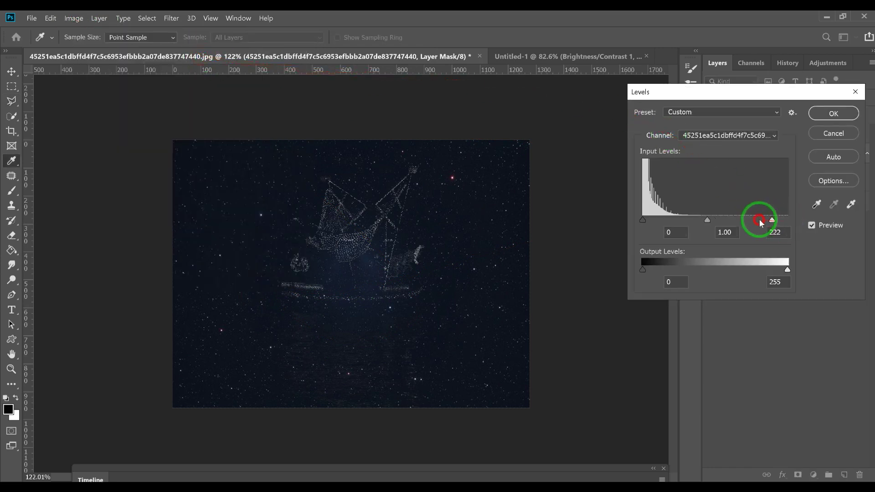
mouse_move(701, 221)
left_mouse_down()
mouse_move(684, 218)
mouse_move(692, 218)
left_mouse_up()
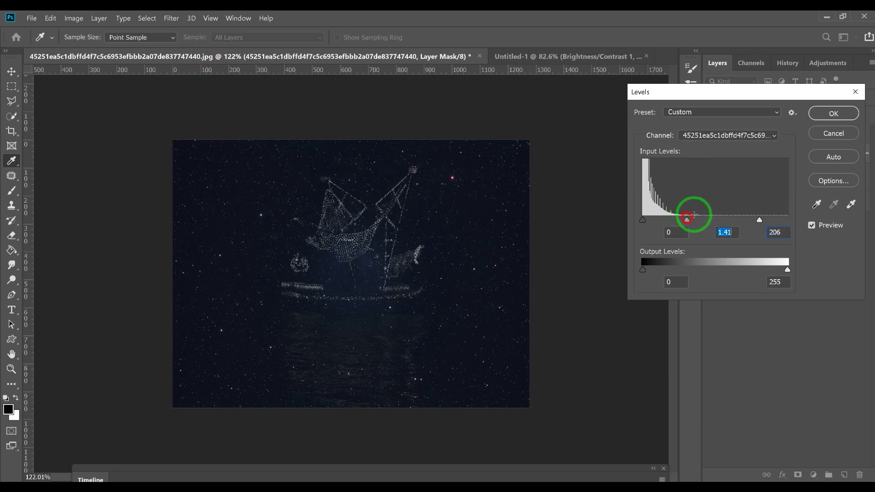
left_click(834, 113)
Step: Outline the water reflection below the ship's hull with a closed Polygonal Lasso selection
key("l")
left_click(247, 299)
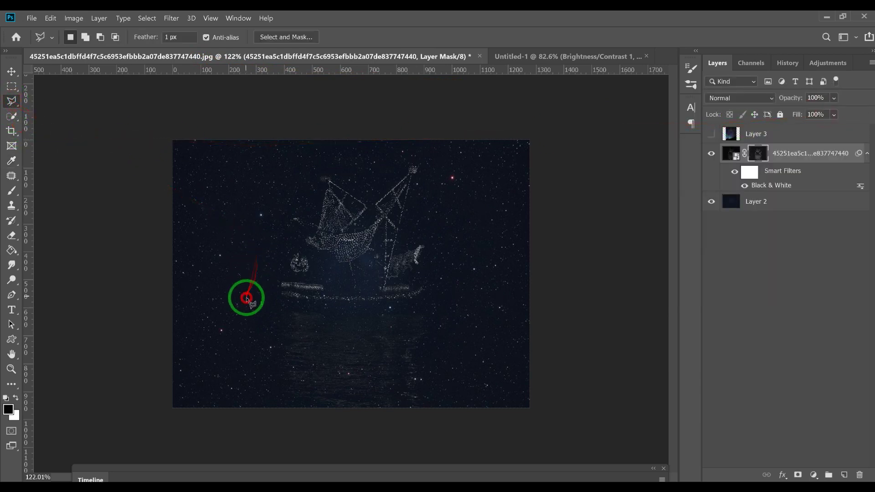
left_click(290, 310)
left_click(370, 310)
left_click(432, 308)
left_click(468, 351)
left_click(466, 401)
left_click(391, 438)
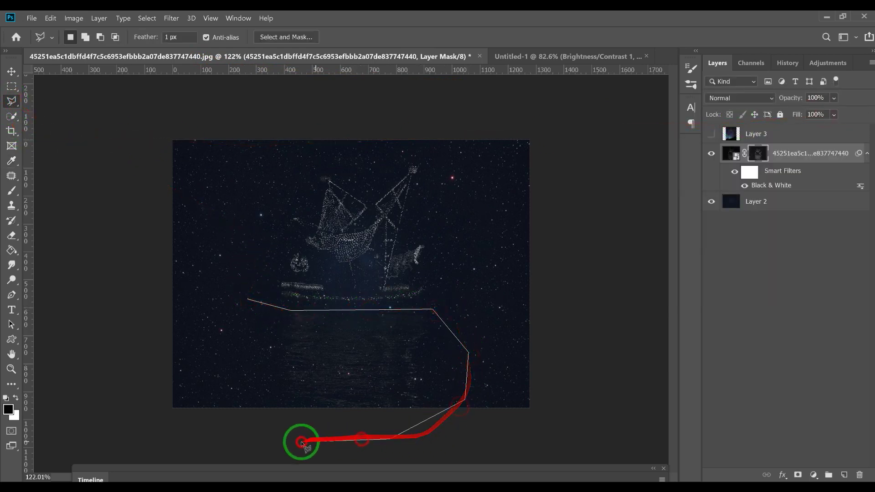
left_click(258, 429)
left_click(227, 360)
double_click(243, 320)
double_click(244, 321)
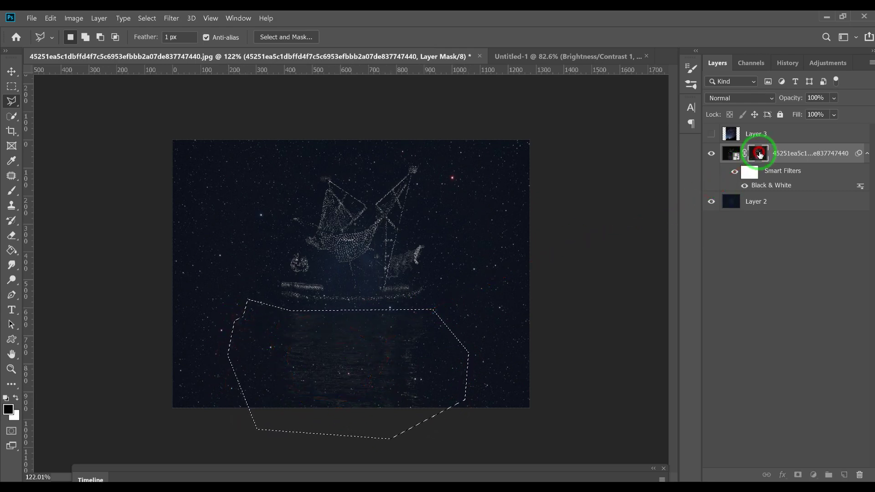
Step: Fill the selected reflection area on the ship's layer mask with black at 100% opacity and deselect
right_click(356, 330)
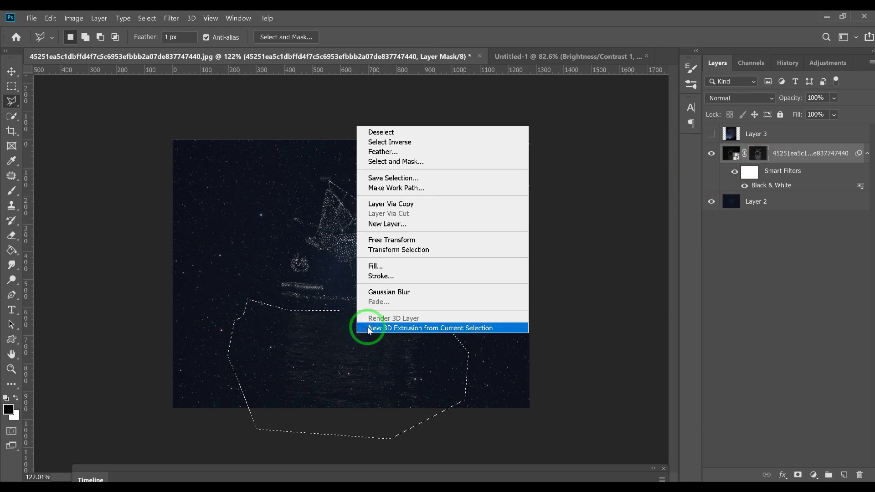
left_click(401, 270)
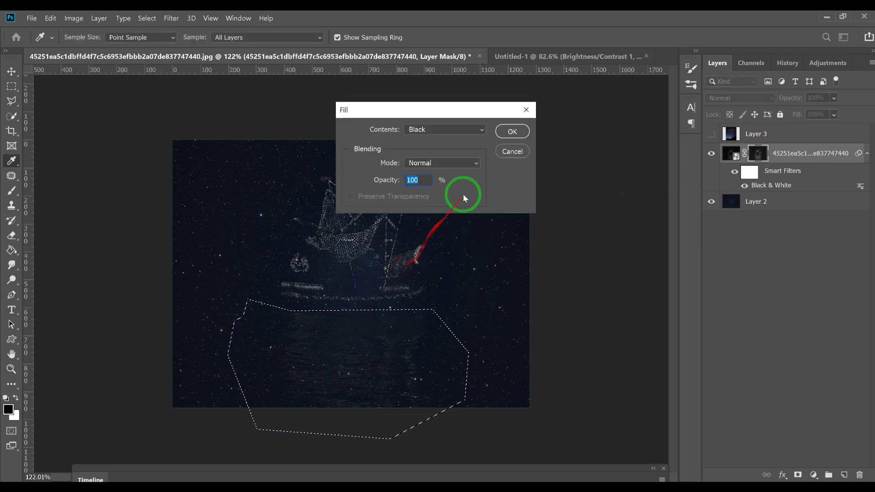
left_click(509, 132)
key("ctrl+d")
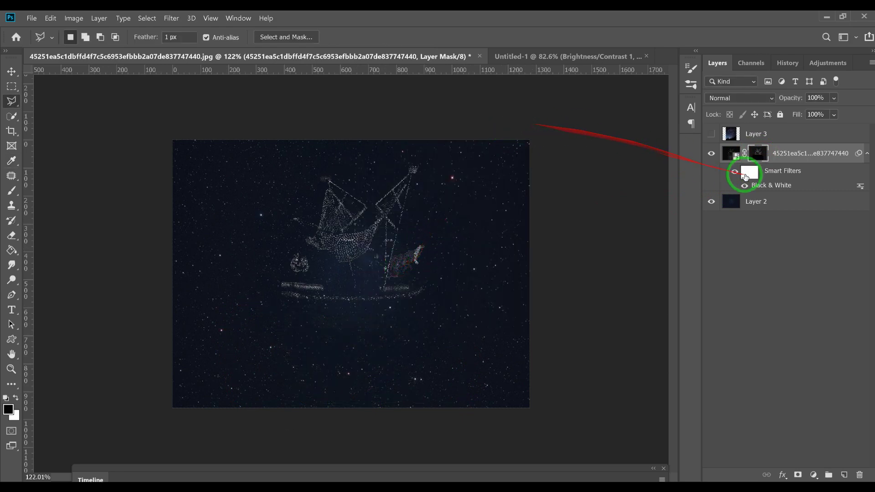
Step: Try to rotate and reposition the ship layer with Free Transform
left_click(50, 18)
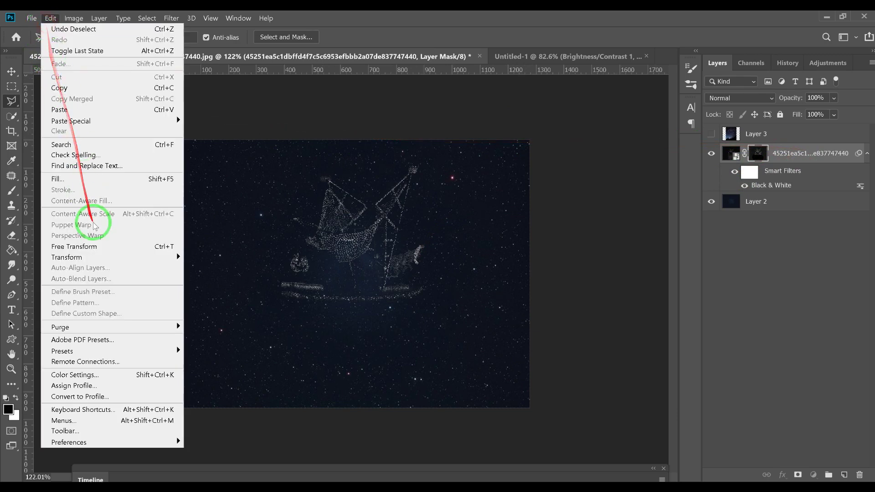
left_click(95, 245)
left_click_drag(565, 174, 644, 231)
left_click_drag(476, 231, 447, 243)
double_click(448, 243)
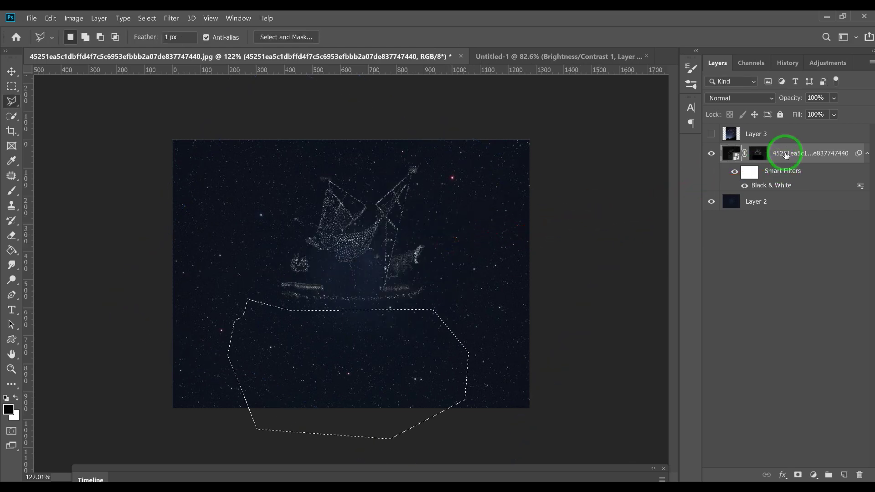
Step: Undo the edits on the ship layer back to its full-colour, unmasked state
double_click(785, 154)
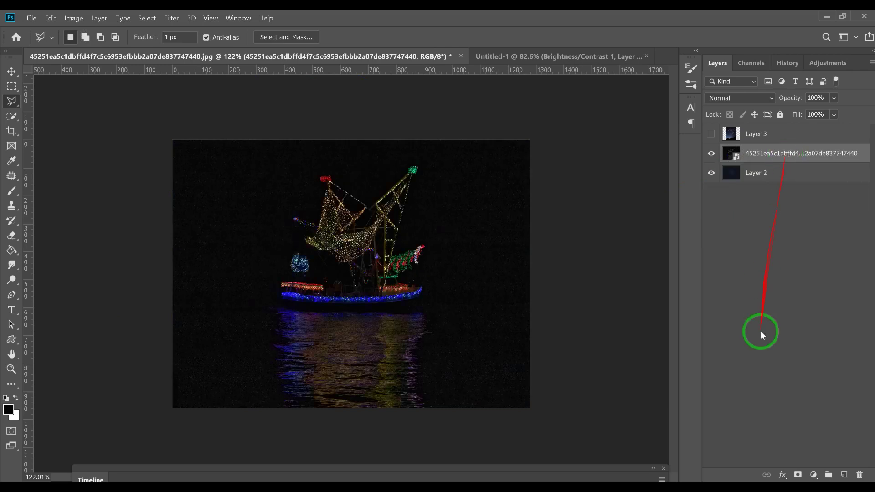
left_click(763, 487)
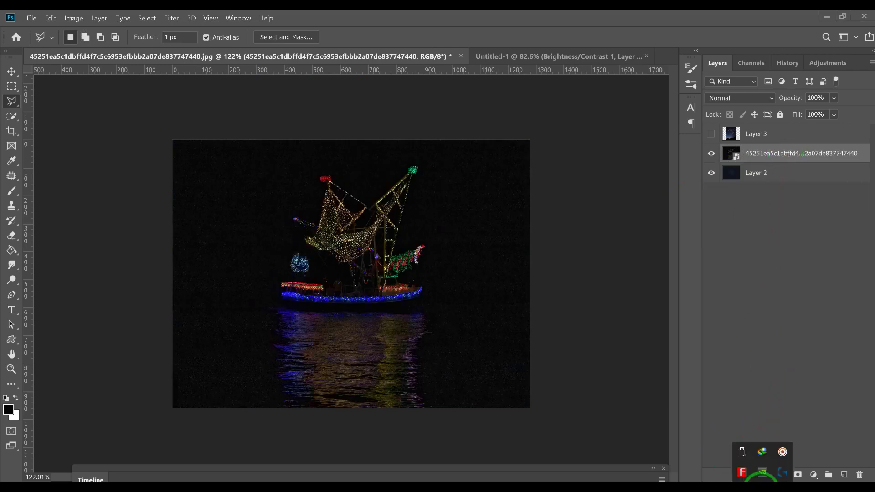
left_click(784, 453)
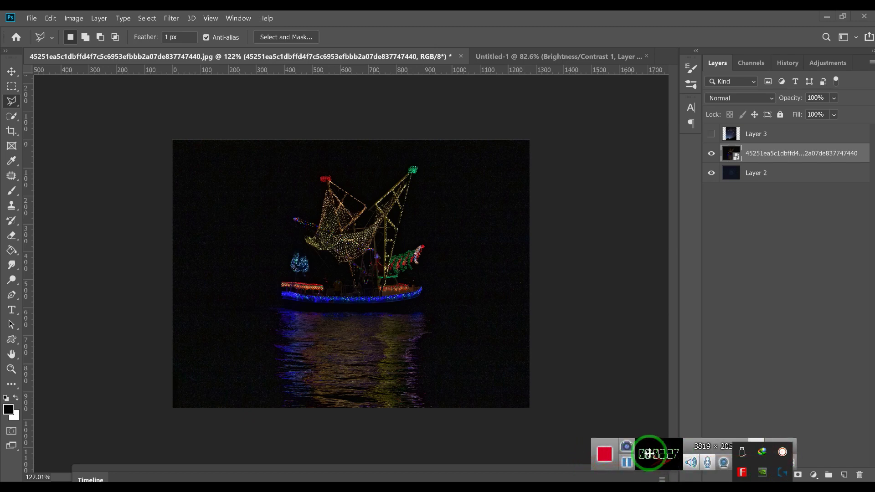
left_click(669, 462)
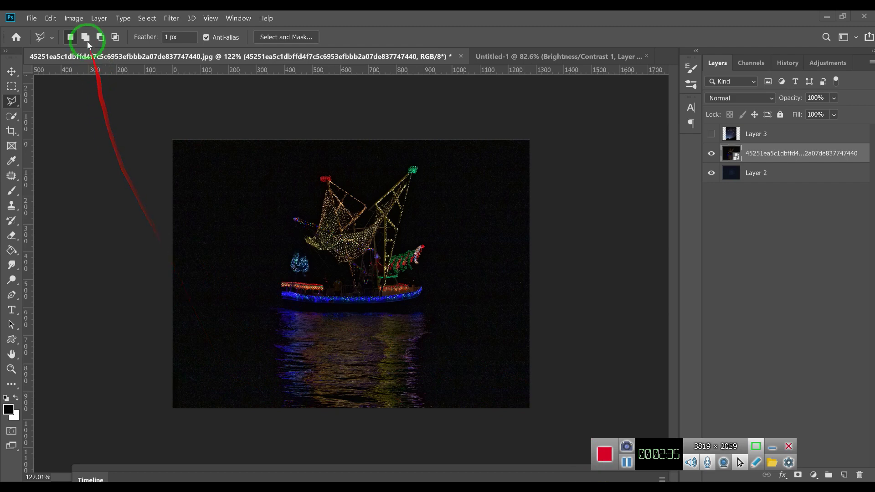
Step: Apply a Black & White adjustment with the Default preset to the ship layer
left_click(74, 18)
mouse_move(150, 43)
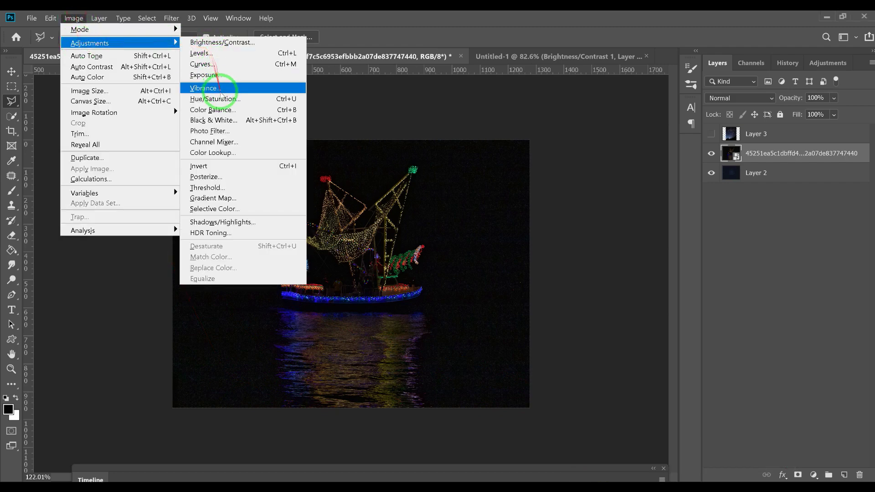
left_click(218, 120)
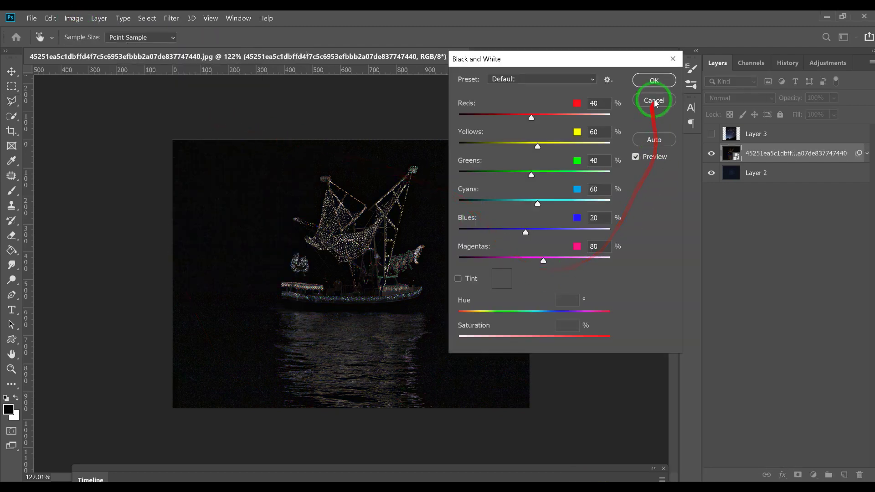
left_click(656, 82)
Step: Load the RGB channel's luminosity as a selection and turn it into a layer mask on the ship layer
left_click(757, 64)
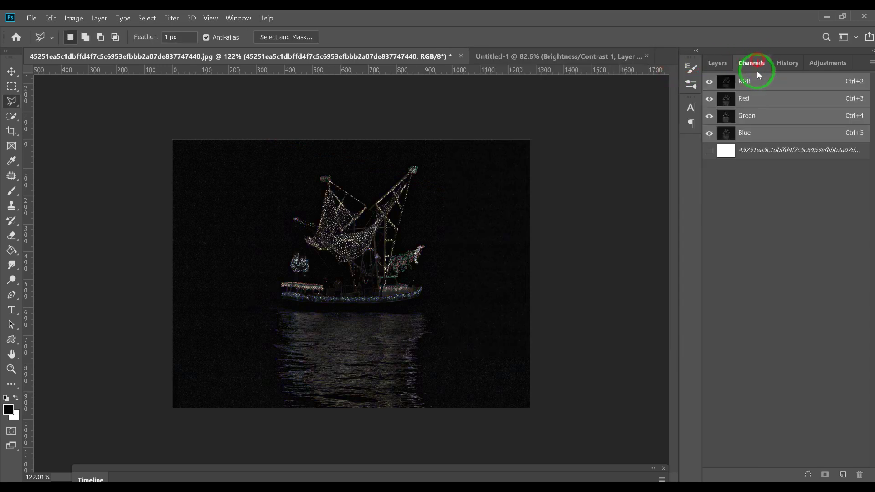
left_click(809, 476)
left_click(718, 63)
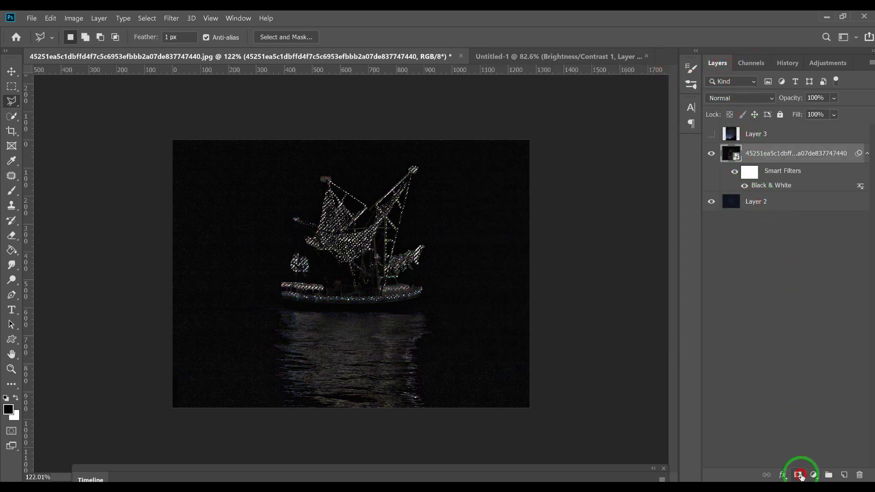
left_click(798, 475)
left_click(764, 490)
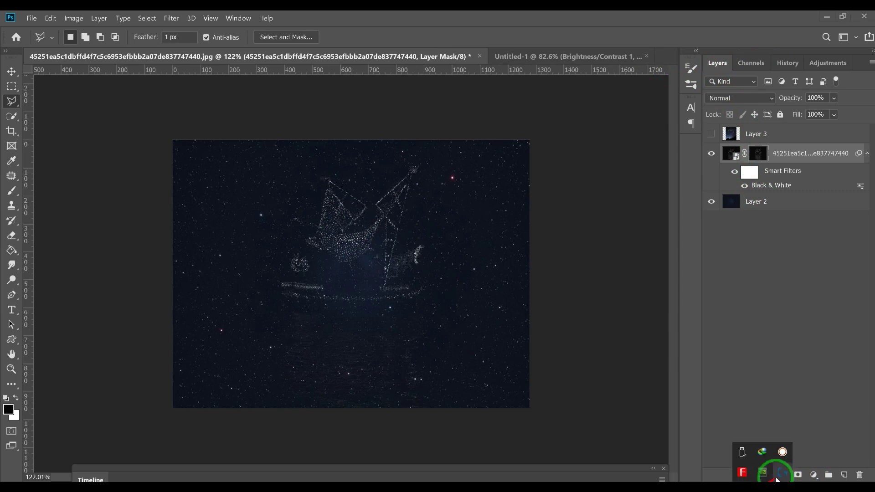
left_click(781, 456)
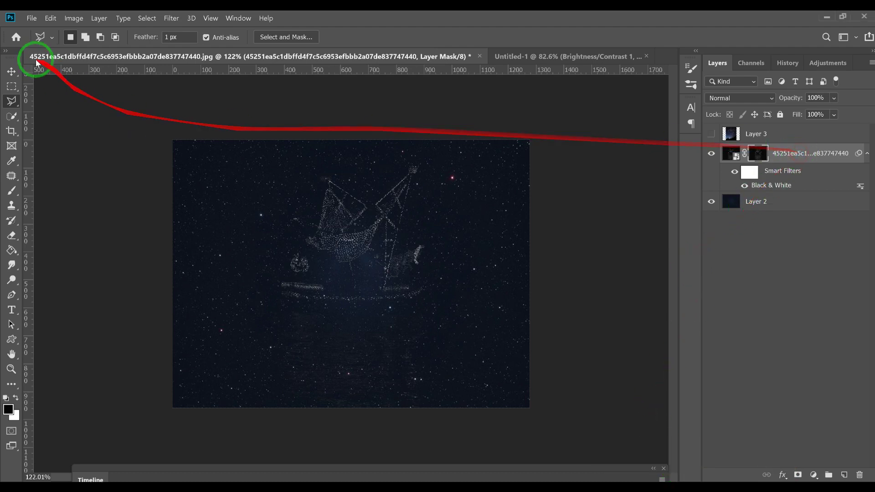
Step: Try rotating the masked ship clockwise and repositioning it with Free Transform, and compare it with the finished composition on Layer 3
left_click(50, 18)
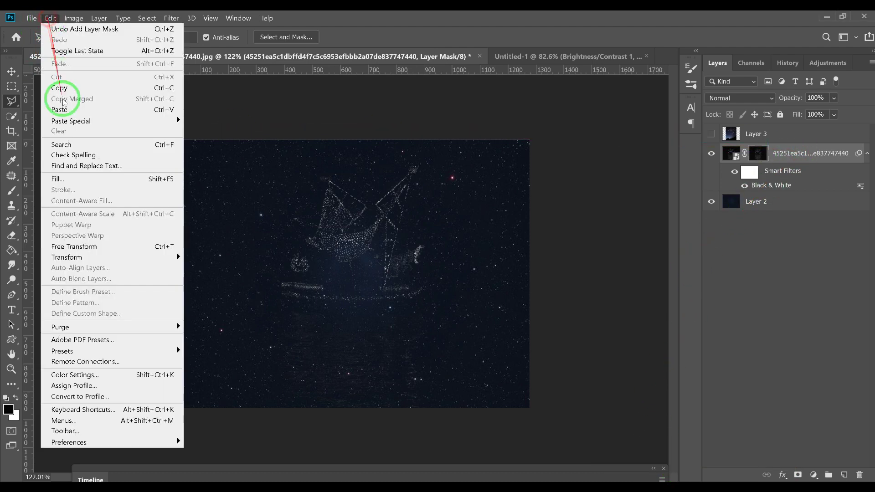
left_click(85, 247)
left_click_drag(524, 170, 663, 172)
mouse_move(547, 194)
left_mouse_down()
mouse_move(514, 209)
mouse_move(538, 222)
left_mouse_up()
double_click(513, 209)
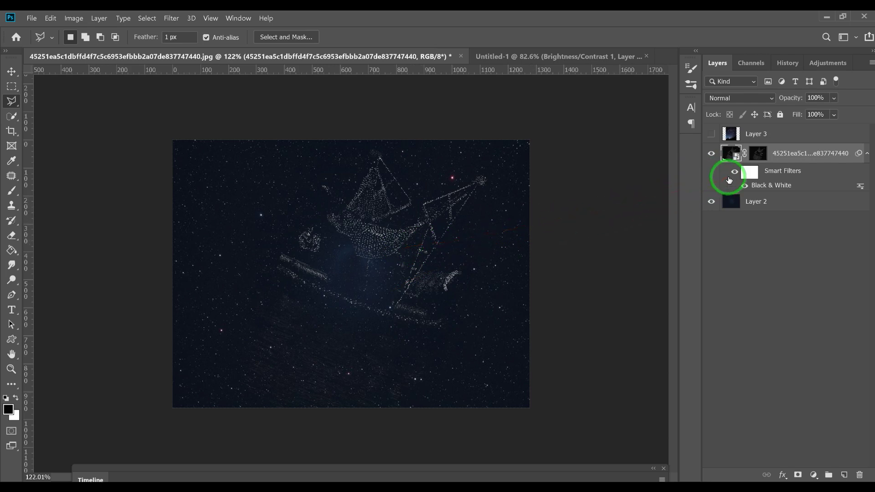
left_click(710, 134)
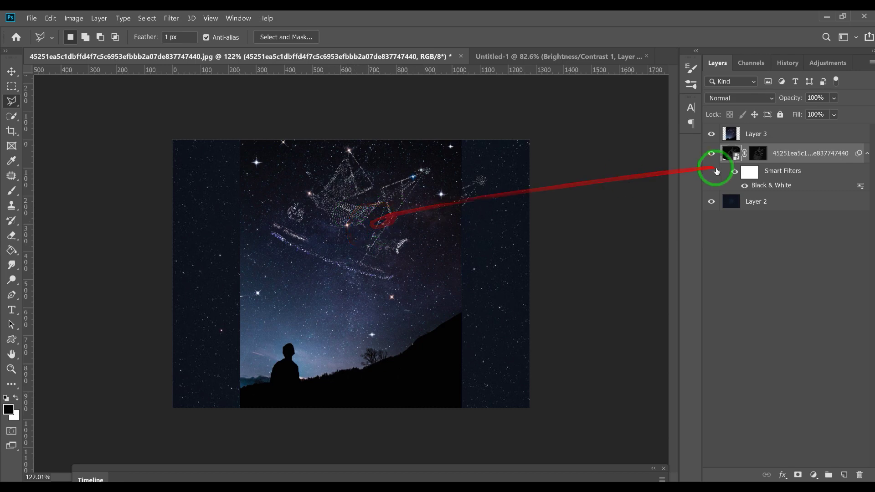
left_click(712, 135)
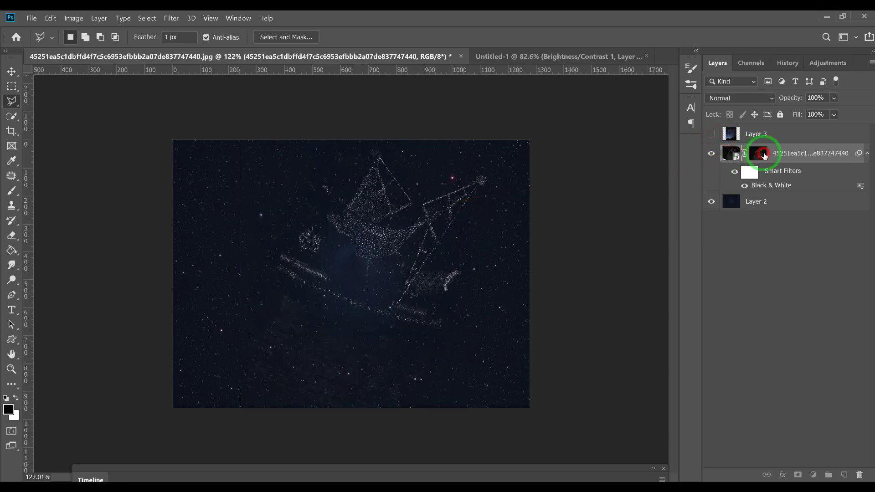
Step: Try brightening the ship's layer mask with Levels, setting the midtone input to 1.70
double_click(764, 155)
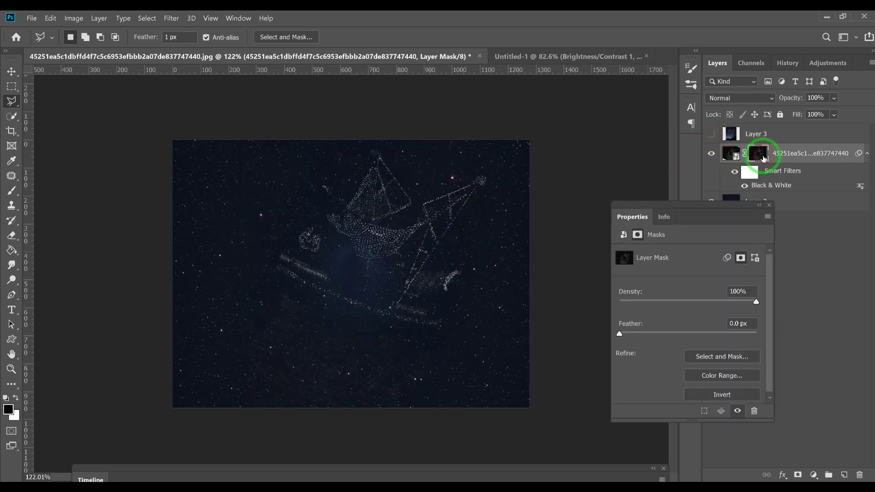
left_click(769, 205)
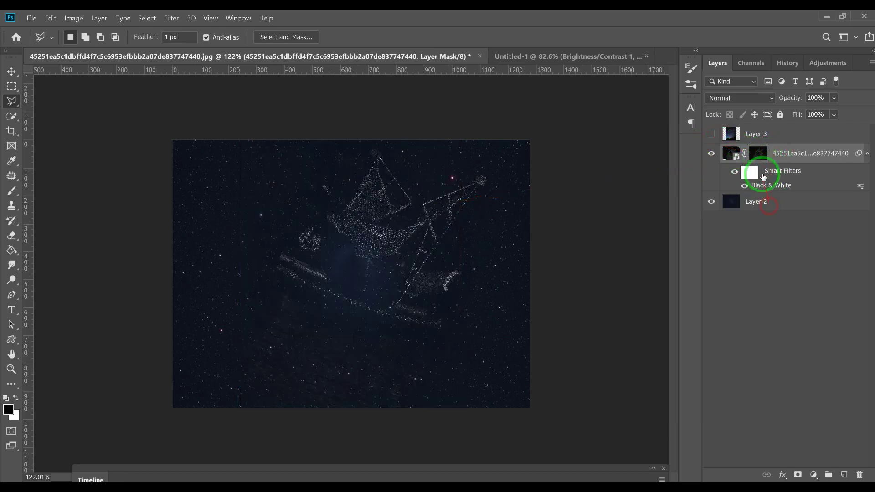
left_click(66, 18)
mouse_move(91, 40)
left_click(219, 49)
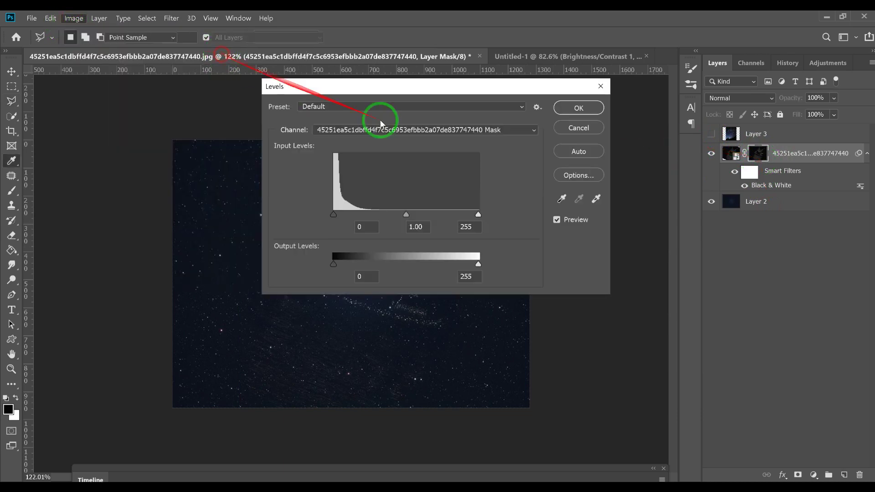
left_click_drag(399, 89, 673, 226)
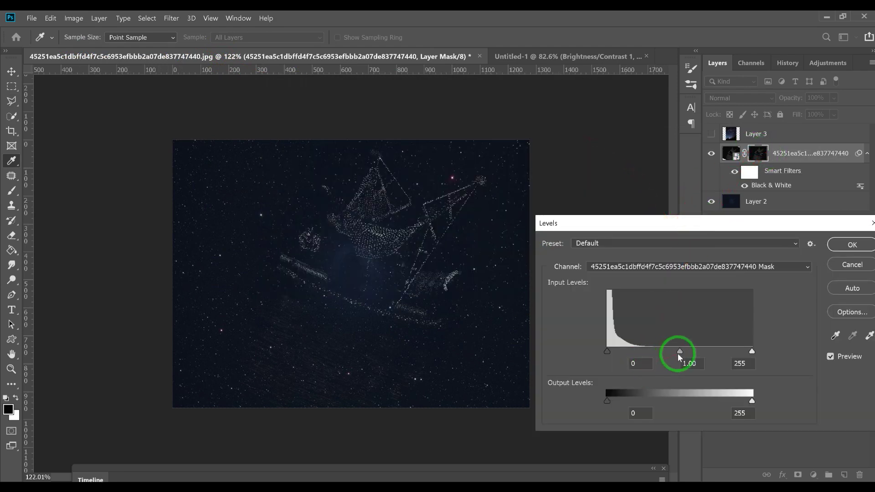
left_click_drag(679, 354, 652, 353)
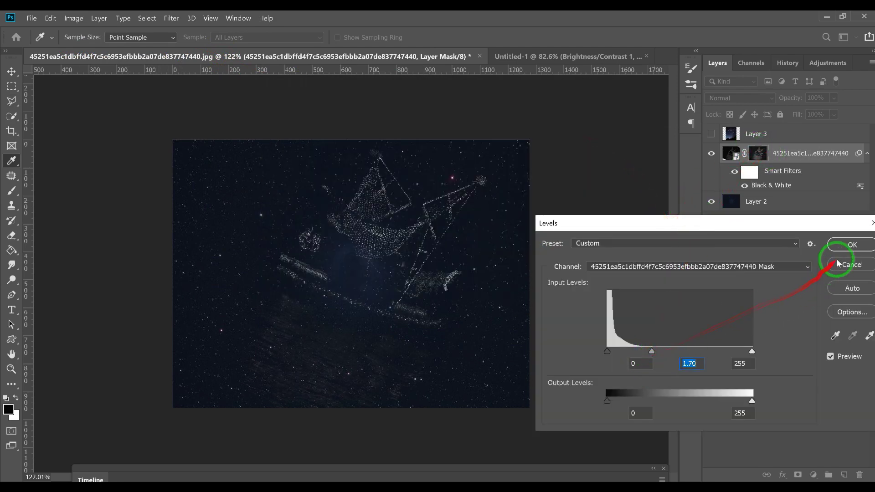
left_click(850, 247)
left_click(850, 250)
Step: Outline the water reflection below the tilted ship's hull with a Polygonal Lasso selection
scroll(524, 240, "down", 1)
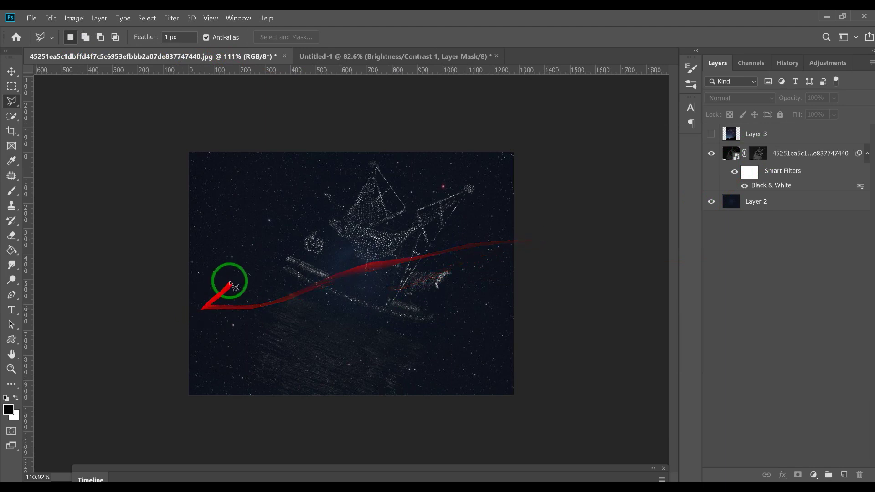
left_click(251, 272)
left_click(338, 296)
left_click(453, 341)
left_click(447, 403)
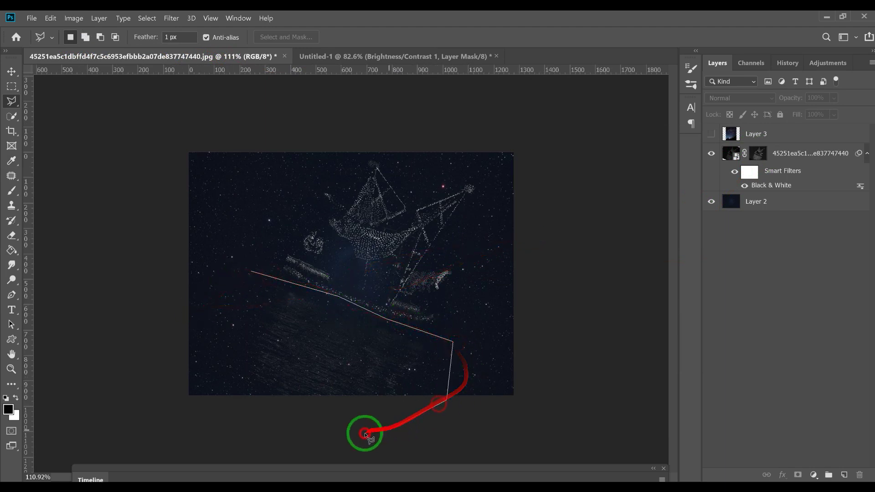
left_click(353, 434)
left_click(243, 427)
left_click(184, 390)
double_click(216, 317)
Step: Try to fill the selected reflection area on the ship's layer mask and clear the selection
left_click(755, 153)
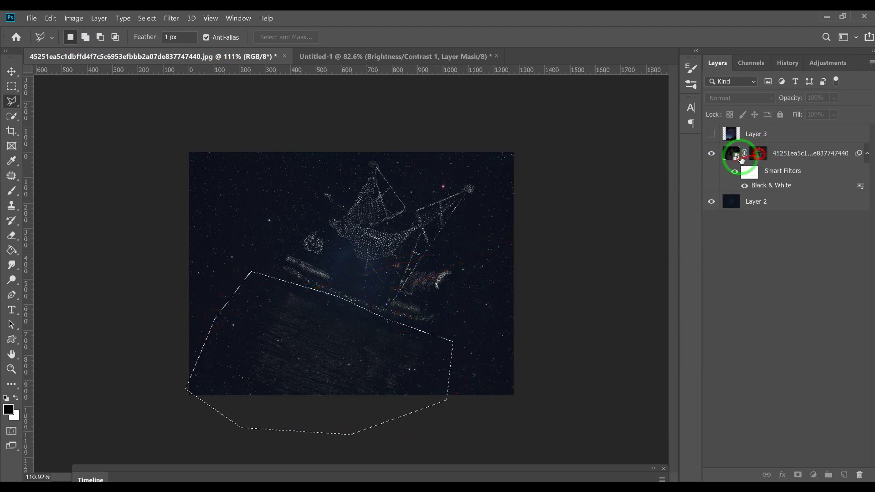
right_click(347, 335)
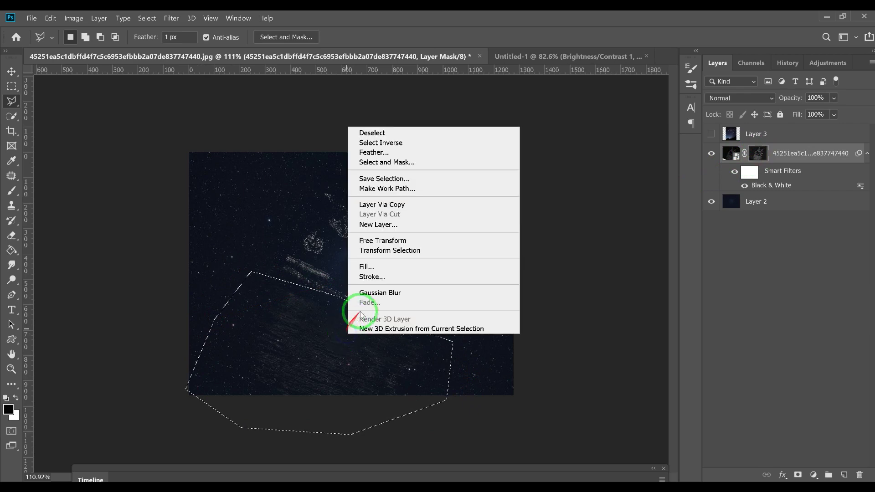
left_click(368, 267)
left_click(509, 153)
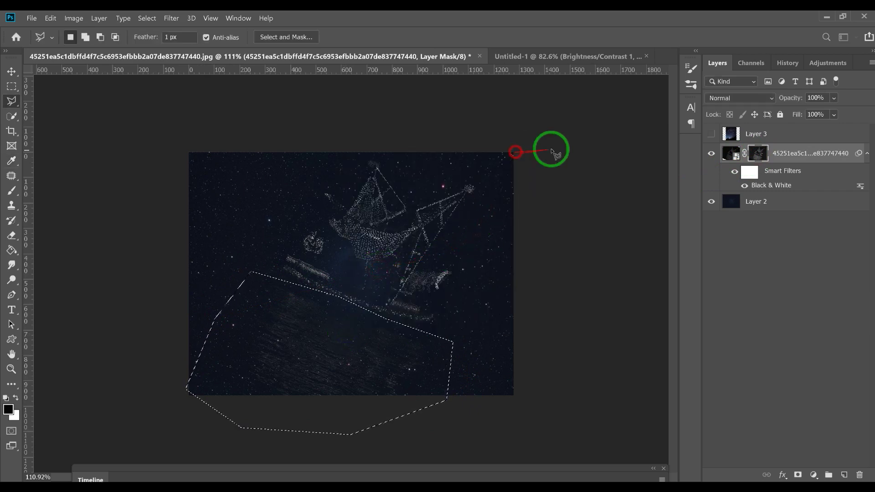
left_click(794, 151)
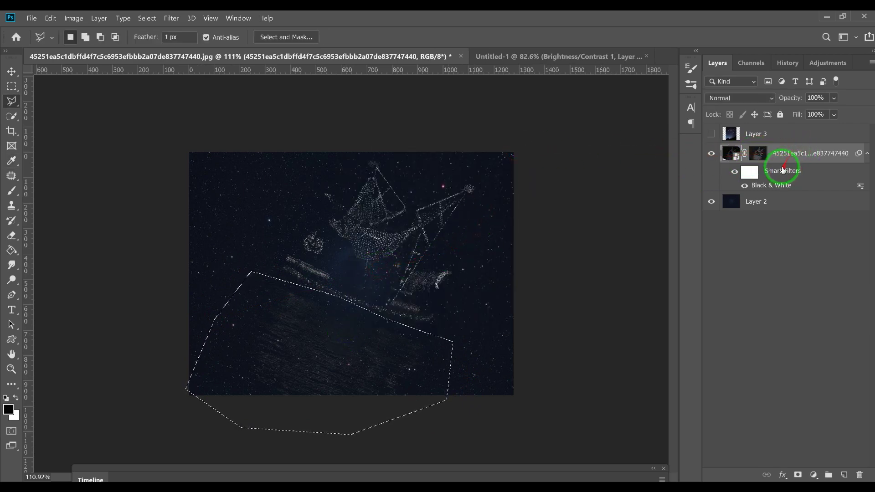
key("ctrl+d")
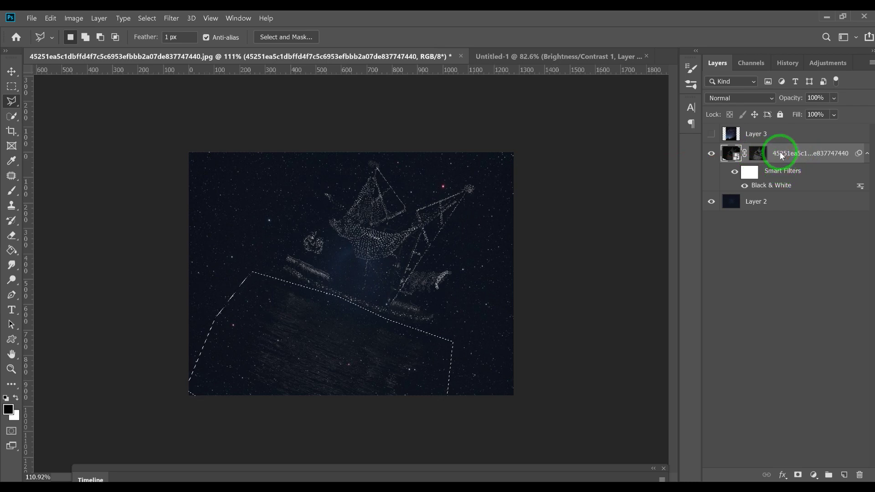
Step: Undo the fill, Levels, transform, mask and Black & White edits until the ship layer is full-colour and unmasked
key("ctrl+z")
key("ctrl+z")
key("ctrl+z")
key("ctrl+z")
key("ctrl+z")
key("ctrl+z")
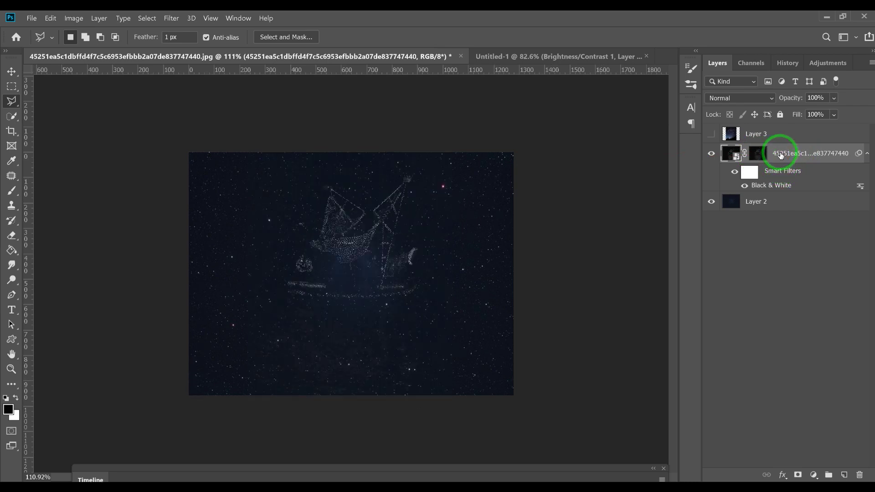
key("ctrl+z")
key("ctrl+z")
key("ctrl+z")
key("ctrl+z")
key("ctrl+z")
key("ctrl+z")
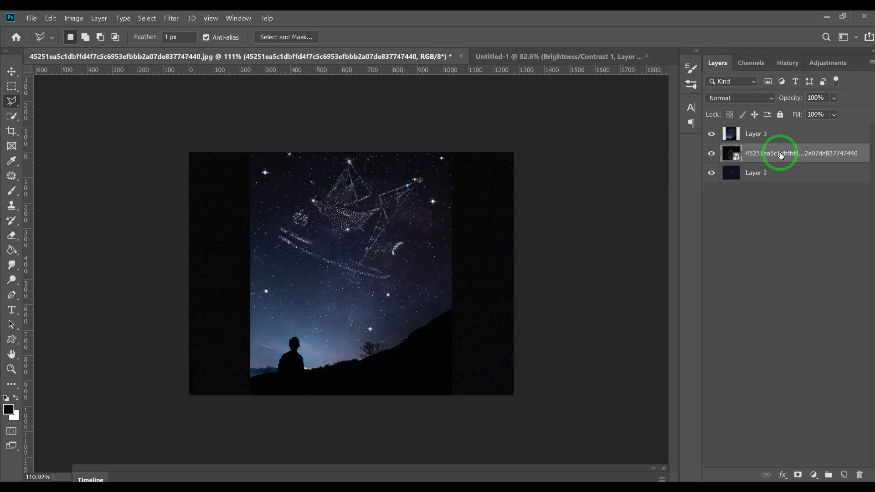
key("ctrl+z")
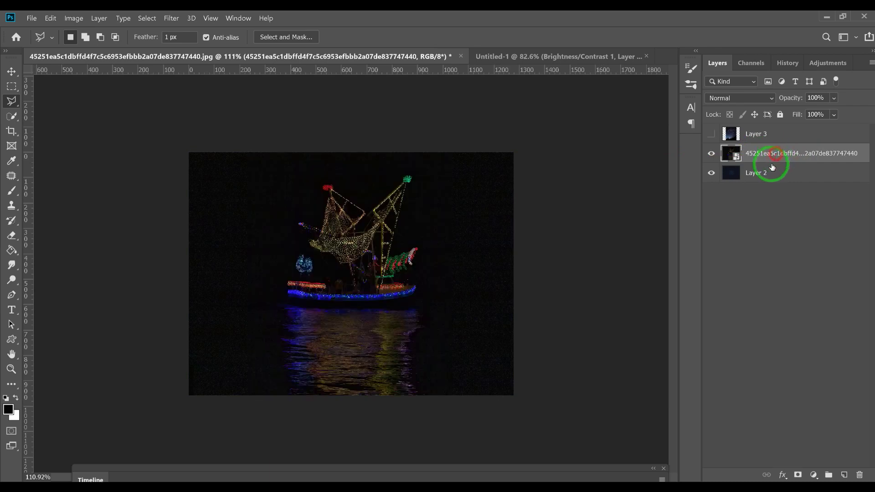
left_click(767, 482)
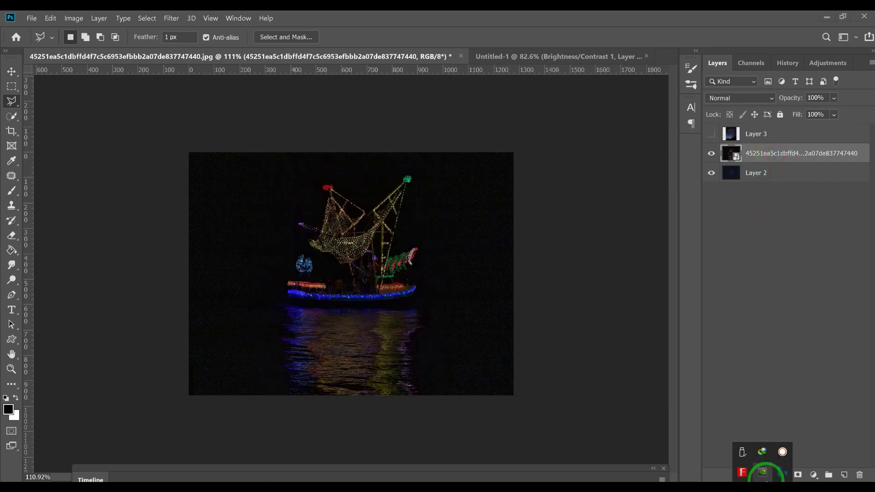
left_click(781, 455)
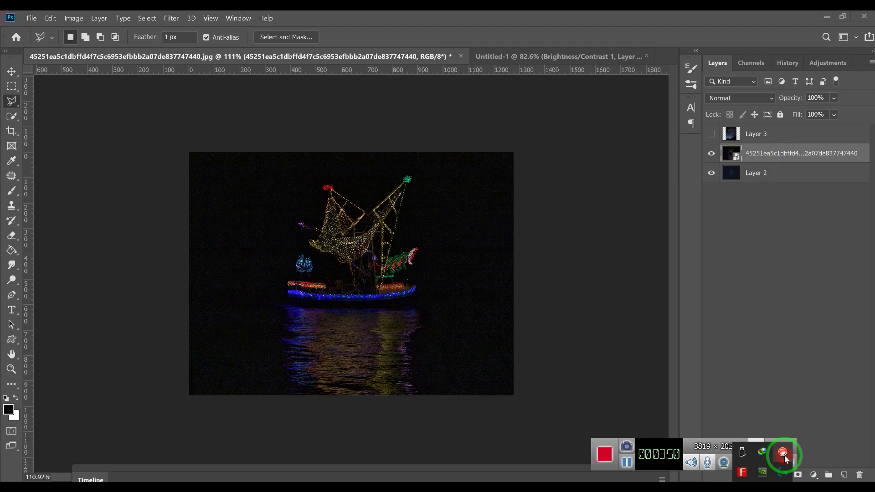
left_click(649, 453)
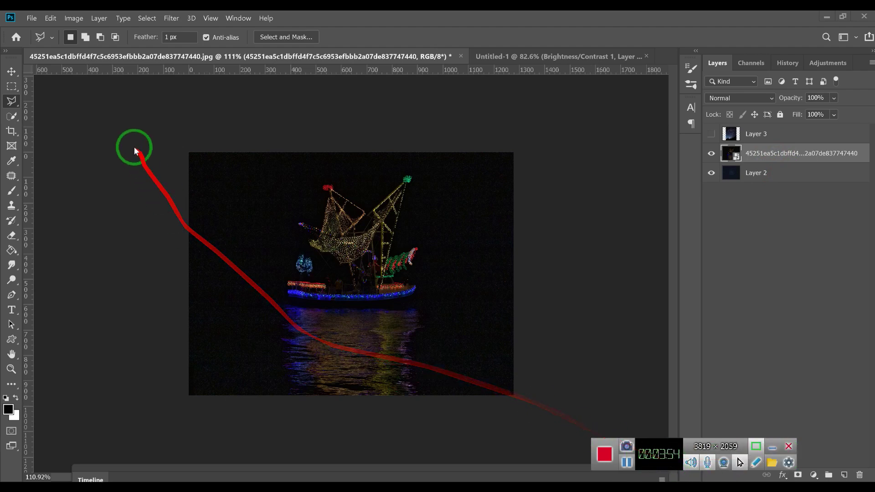
Step: Apply a Black & White adjustment to the ship layer with Yellows at about 60%
left_click(76, 18)
mouse_move(173, 44)
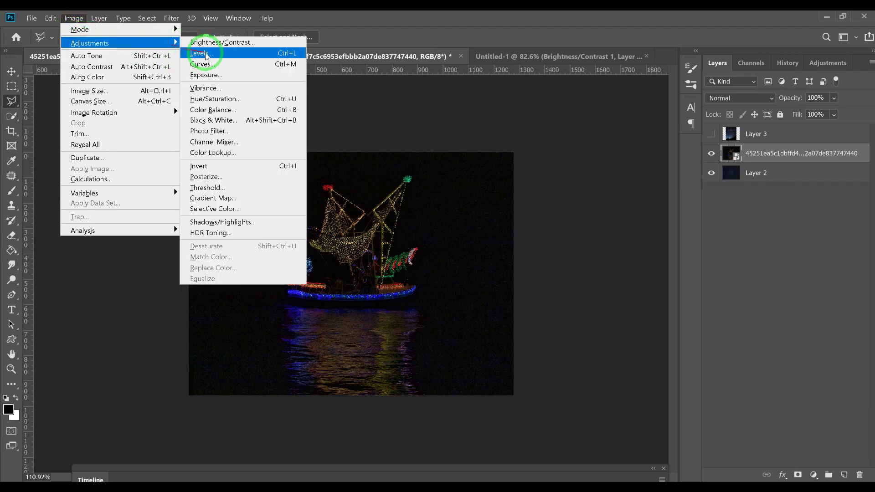
left_click(214, 120)
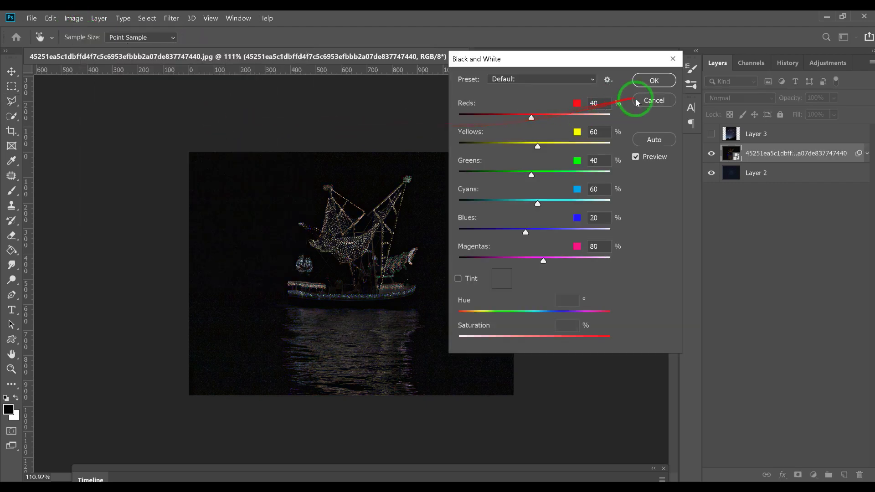
mouse_move(542, 149)
left_mouse_down()
mouse_move(554, 144)
mouse_move(533, 124)
mouse_move(542, 137)
mouse_move(536, 147)
left_mouse_up()
left_click(654, 81)
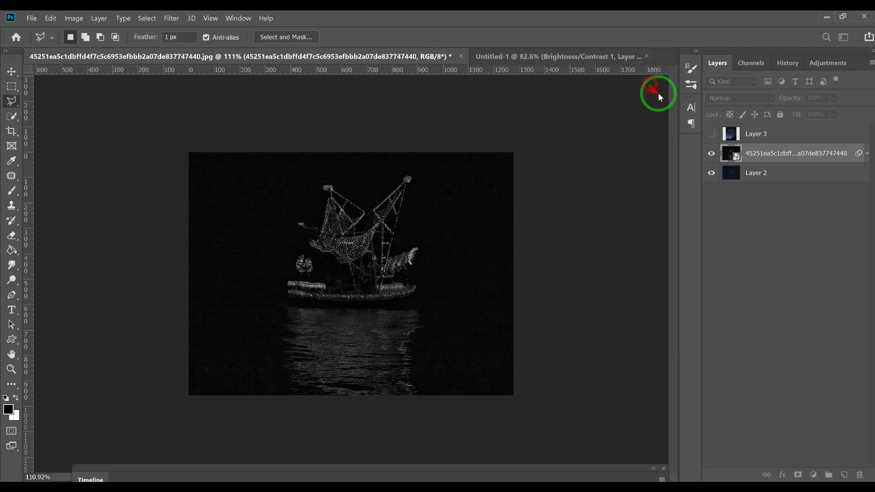
Step: Load the RGB channel's luminosity as a selection and subtract the water reflection below the hull with the Polygonal Lasso
left_click(750, 66)
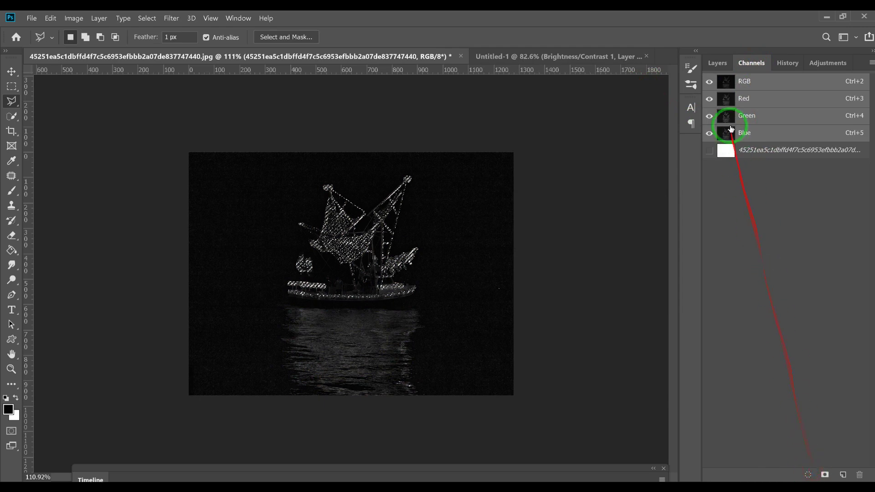
left_click(719, 63)
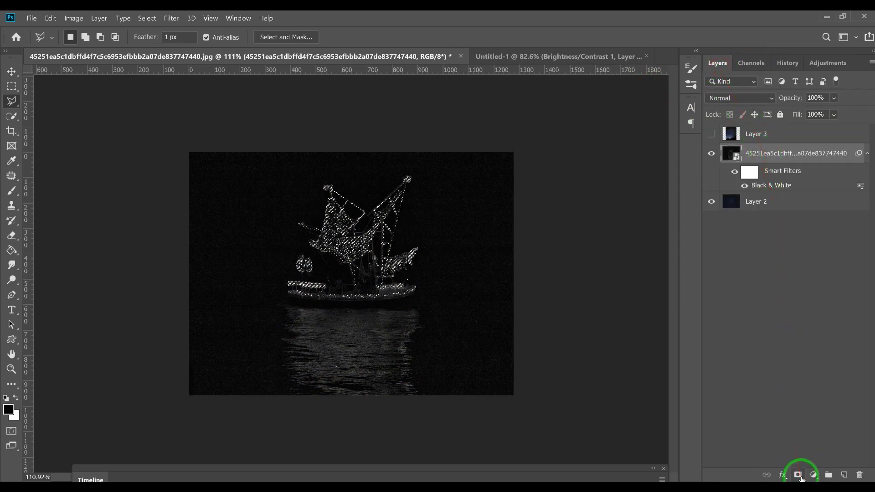
key("alt")
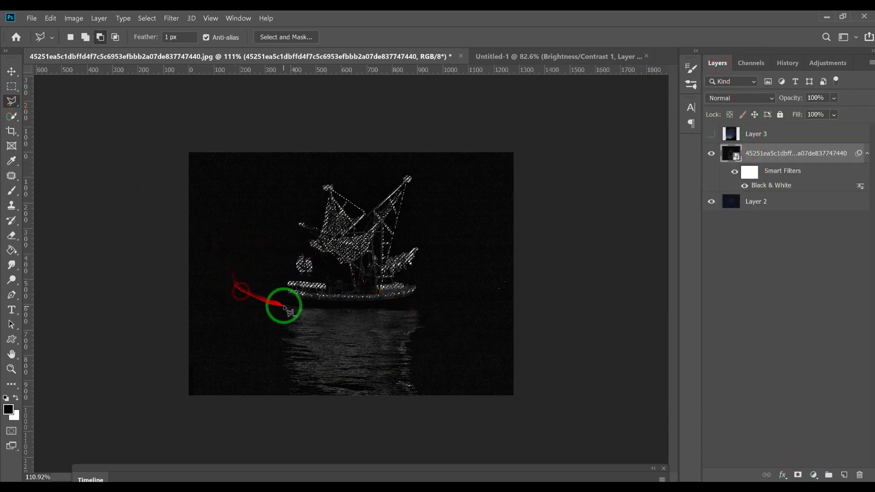
left_click(305, 302)
left_click(438, 307)
left_click(475, 357)
left_click(451, 430)
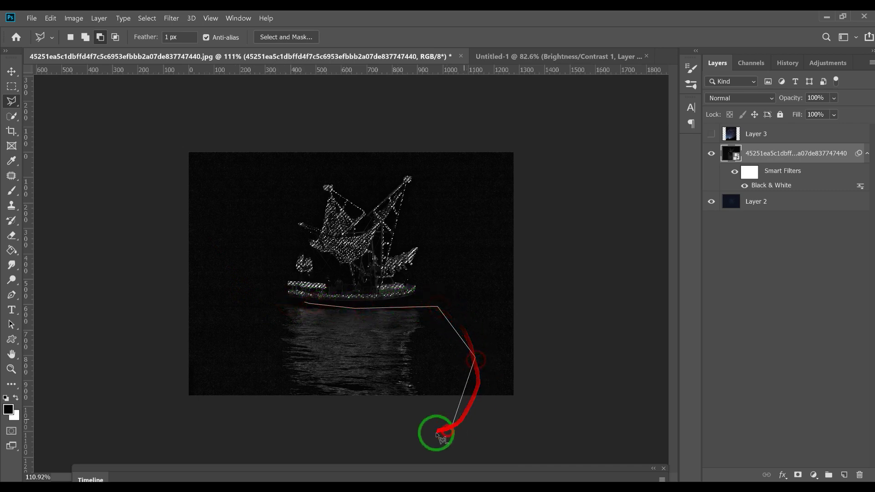
left_click(333, 430)
left_click(241, 394)
left_click(218, 345)
left_click(250, 307)
left_click(277, 301)
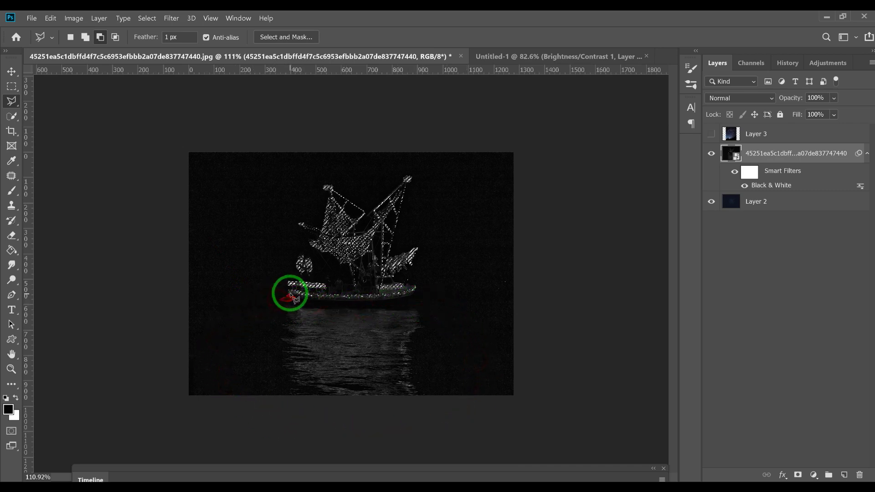
Step: Add a layer mask to the ship from the selection and brighten it with Levels, using white input 211 and raised midtones
left_click(798, 475)
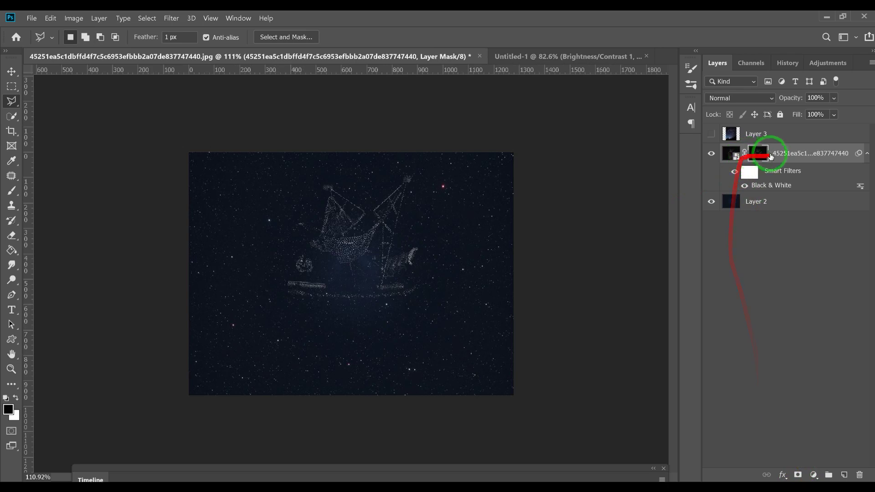
left_click(74, 18)
mouse_move(91, 43)
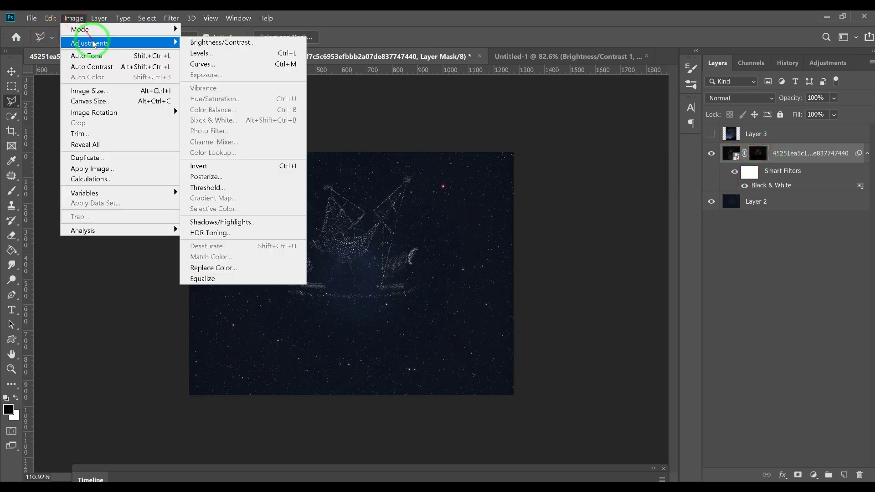
left_click(234, 53)
left_click_drag(478, 215, 453, 214)
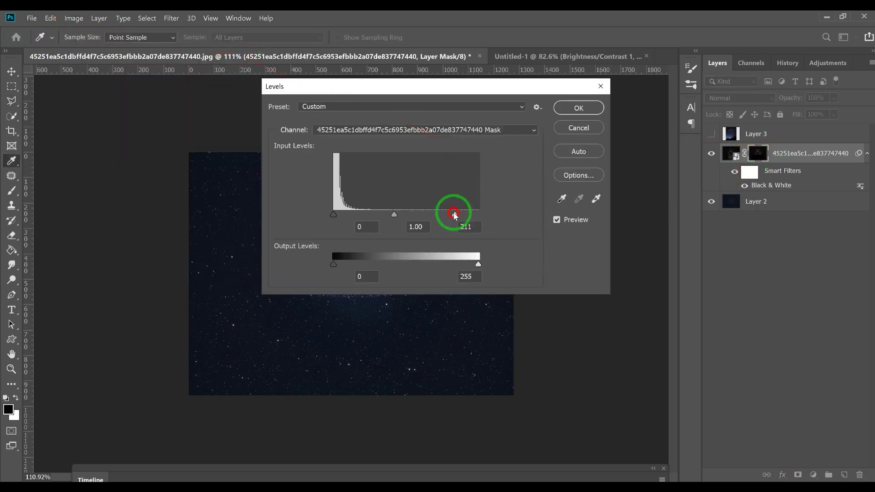
left_click_drag(416, 87, 633, 98)
left_click_drag(610, 228, 567, 228)
left_click(798, 122)
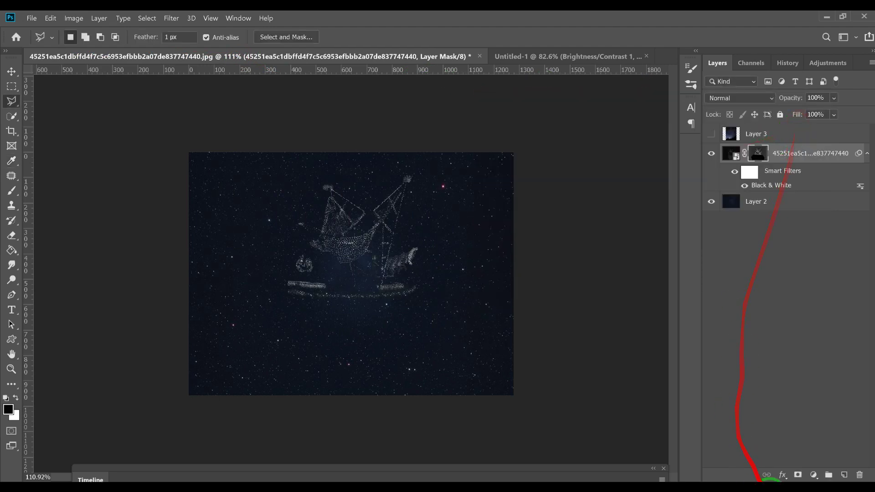
left_click(764, 488)
left_click(783, 455)
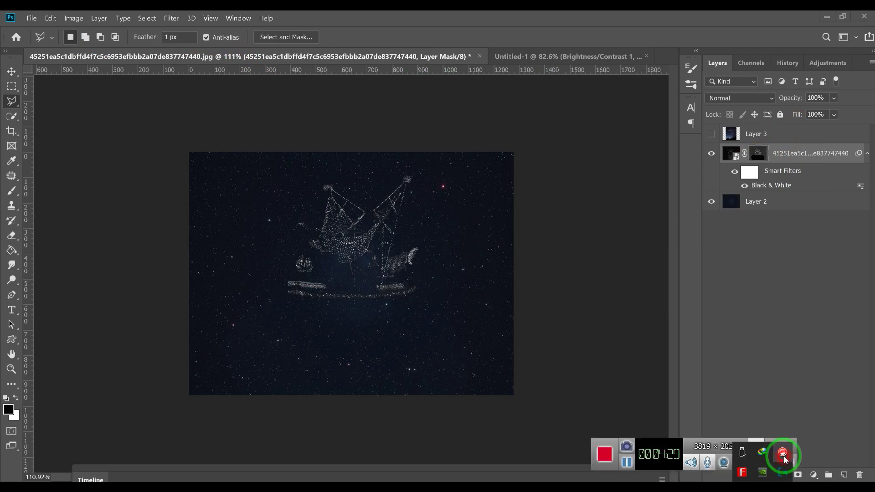
left_click(673, 462)
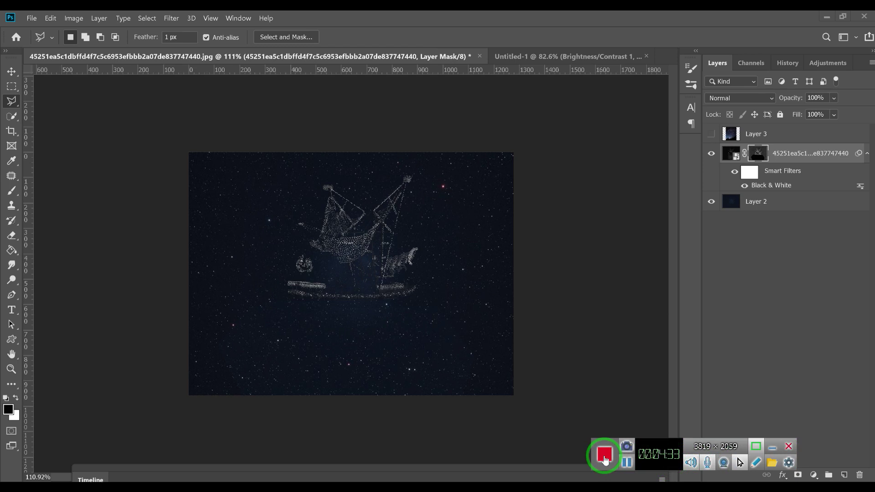